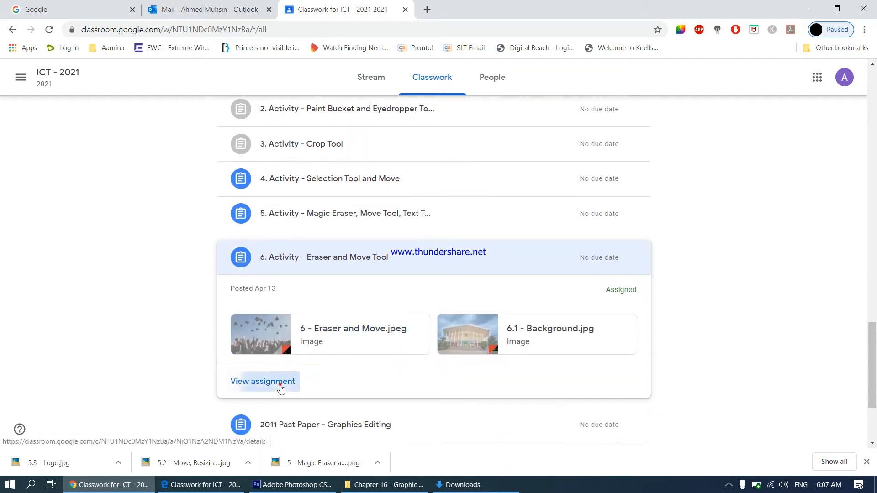
Download 6 - Eraser and Move.jpeg from the "6. Activity - Eraser and Move Tool" assignment.
left_click(280, 383)
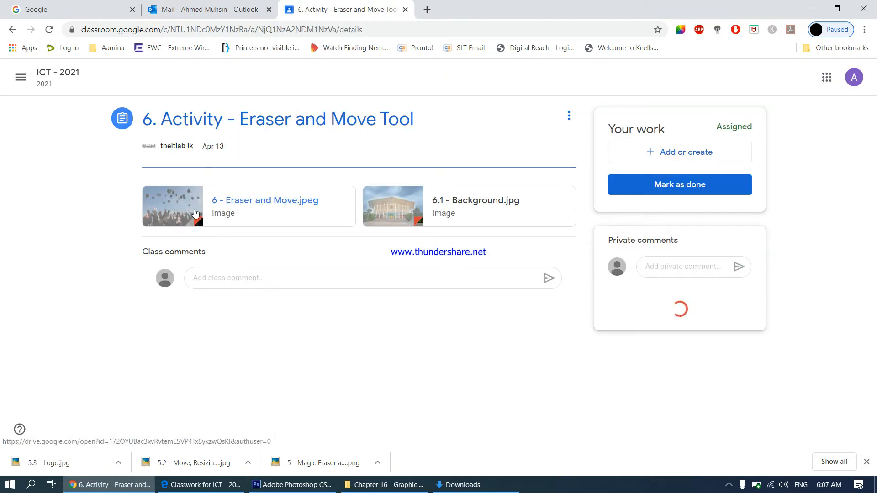
left_click(191, 209)
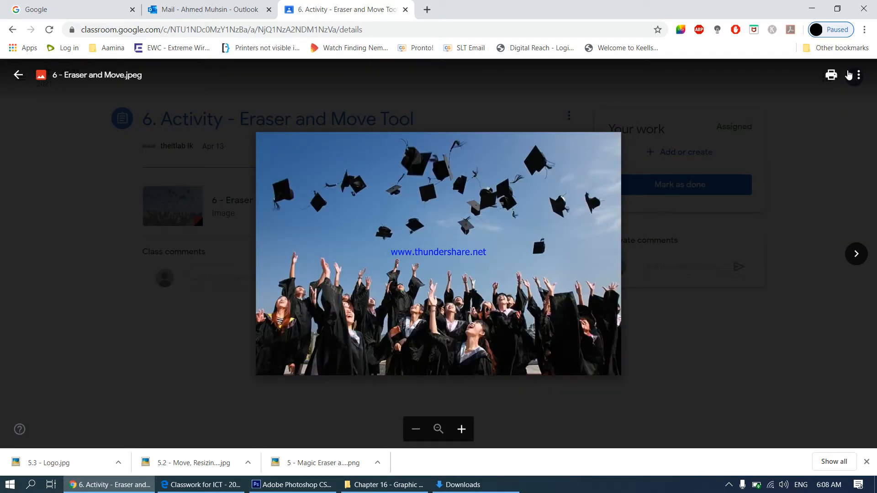
left_click(859, 74)
left_click(799, 136)
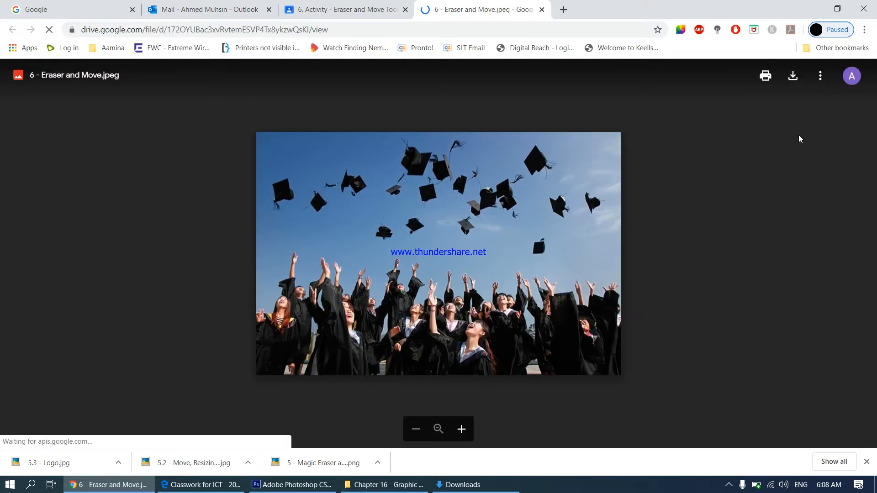
left_click(820, 77)
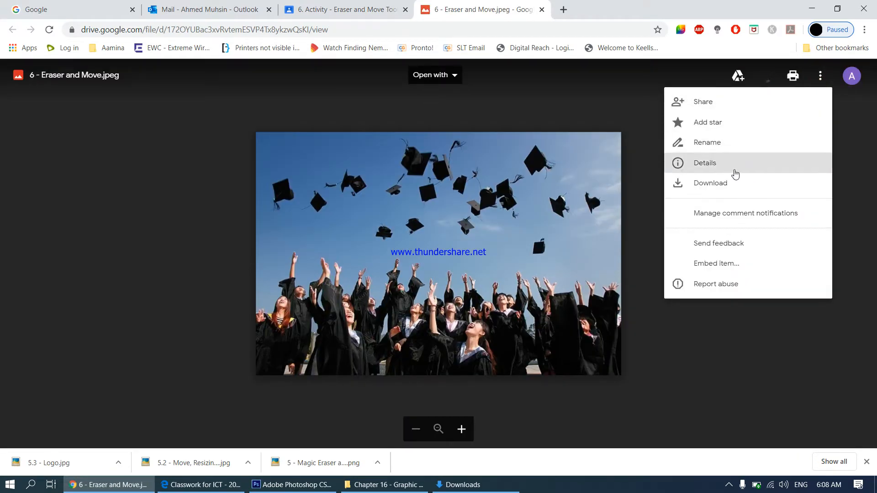
left_click(729, 182)
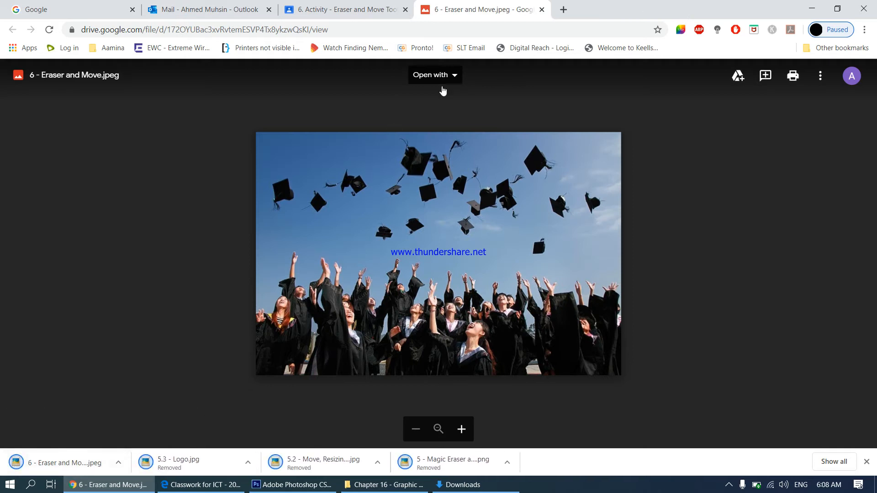
left_click(542, 9)
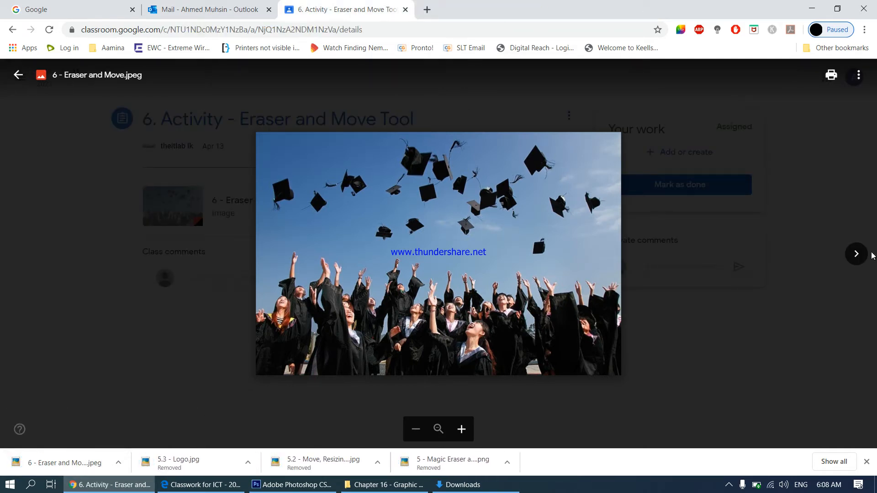
Download the assignment's second attachment, 6.1 - Background.jpg.
left_click(863, 255)
left_click(859, 75)
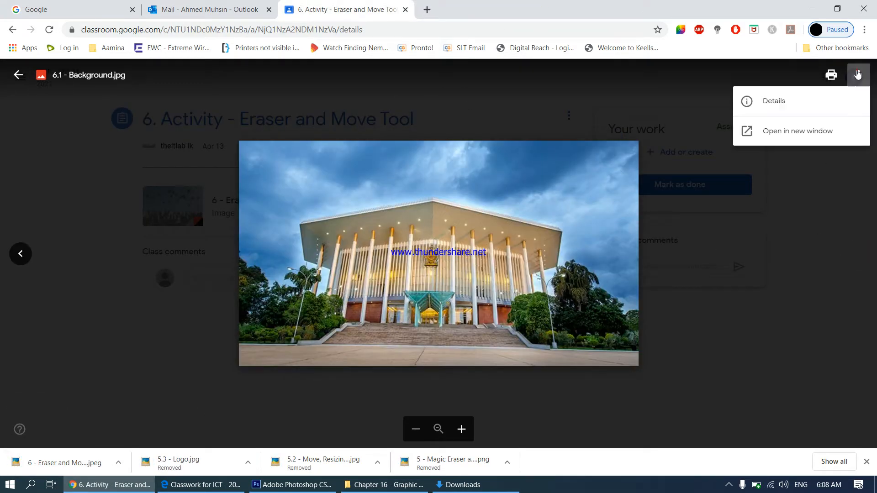
left_click(815, 136)
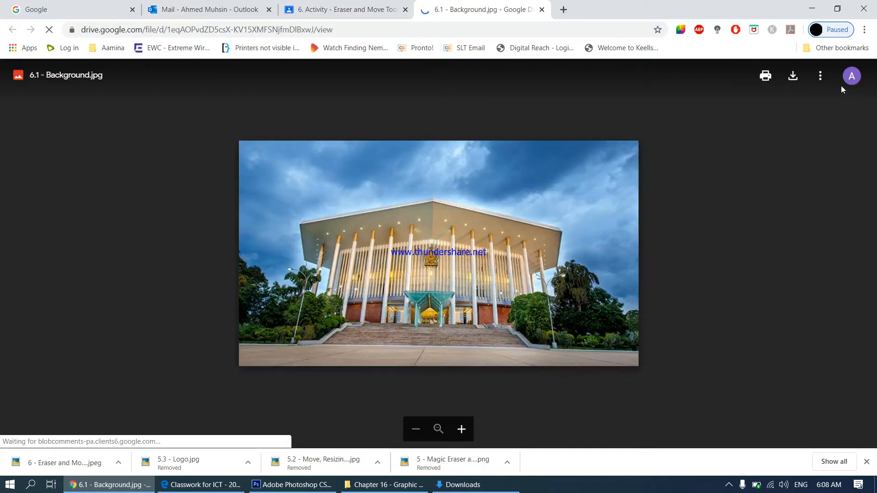
left_click(818, 78)
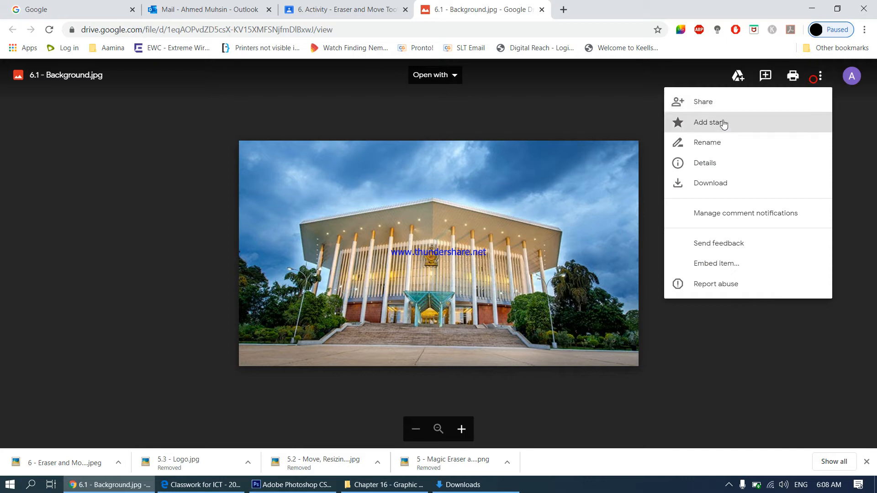
left_click(709, 184)
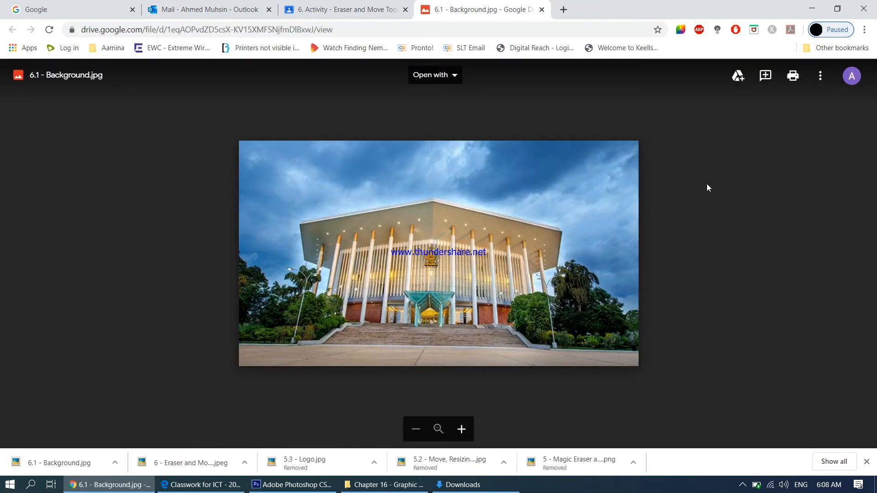
Open 6.1 - Background and 6 - Eraser and Move from the Downloads folder in Photoshop.
left_click(463, 485)
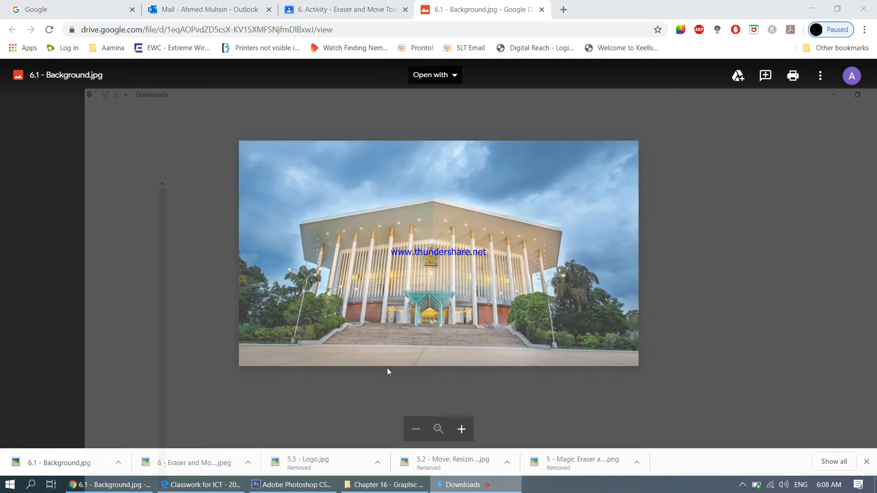
right_click(157, 190)
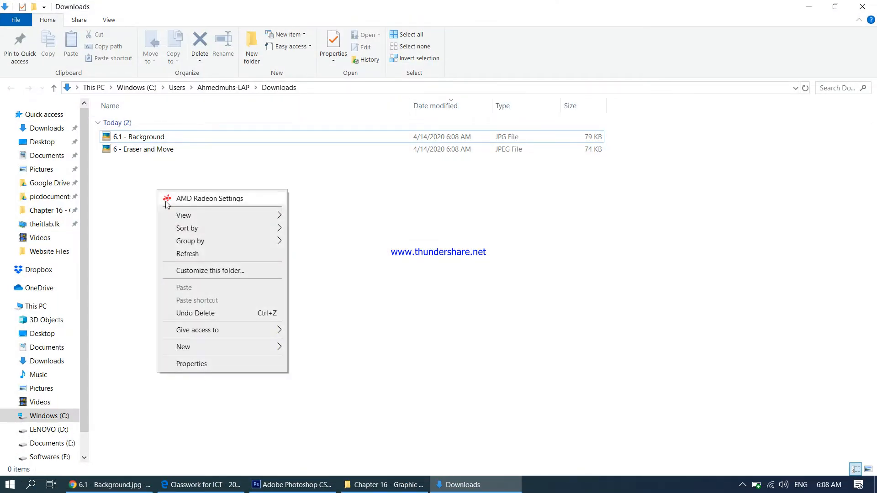
left_click(176, 254)
right_click(160, 224)
left_click(188, 288)
right_click(173, 240)
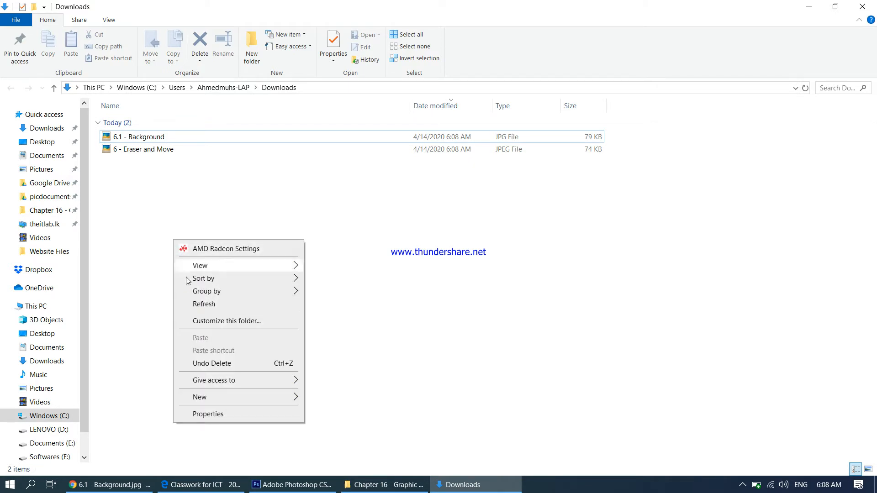
left_click(190, 306)
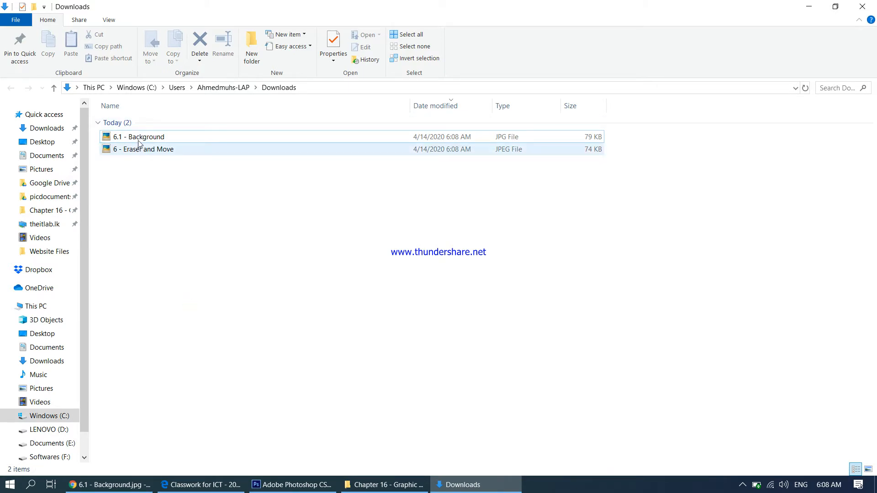
left_click(139, 141)
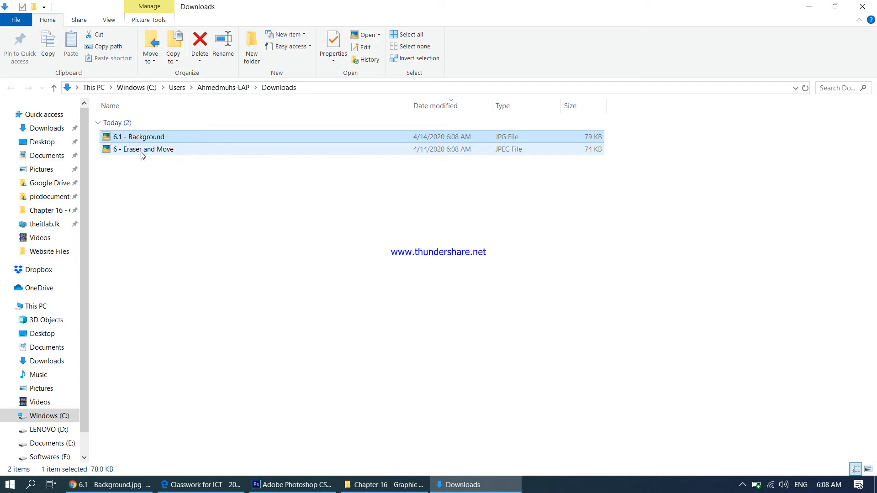
left_click(141, 153, "ctrl")
mouse_move(121, 137)
left_mouse_down()
mouse_move(284, 457)
mouse_move(284, 491)
mouse_move(151, 21)
left_mouse_up()
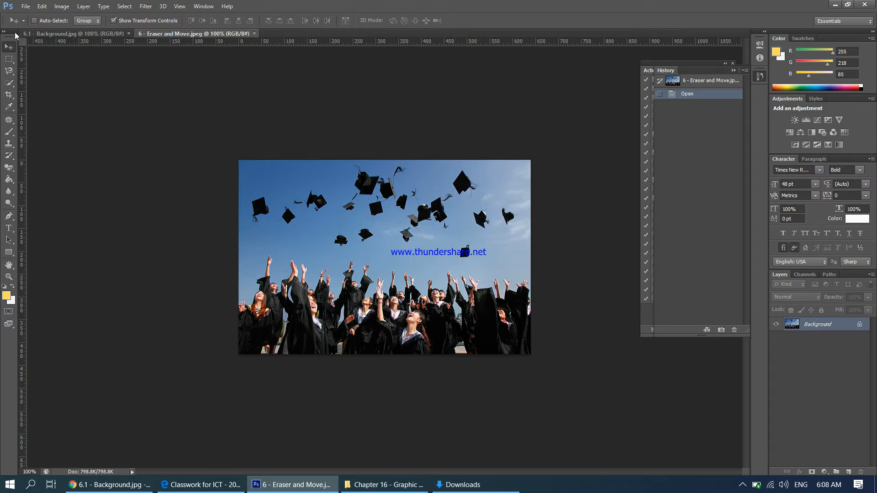
Copy the graduates photo into the 6.1 - Background.jpg document as a layer and move it over the building, centred horizontally.
left_click(39, 33)
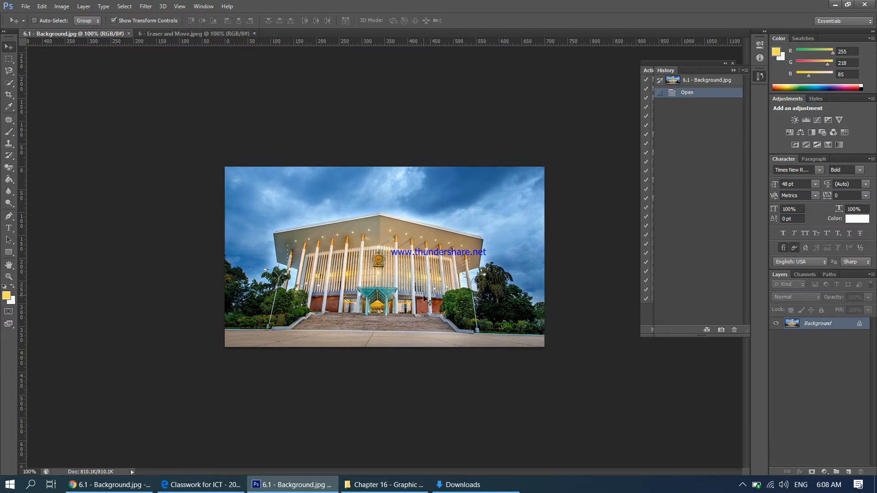
left_click(171, 33)
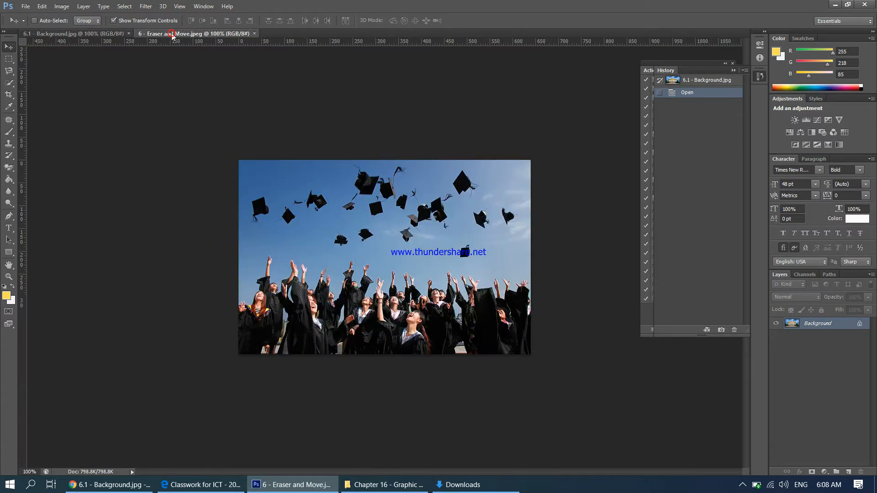
left_click_drag(459, 308, 407, 324)
left_click_drag(407, 289, 452, 285)
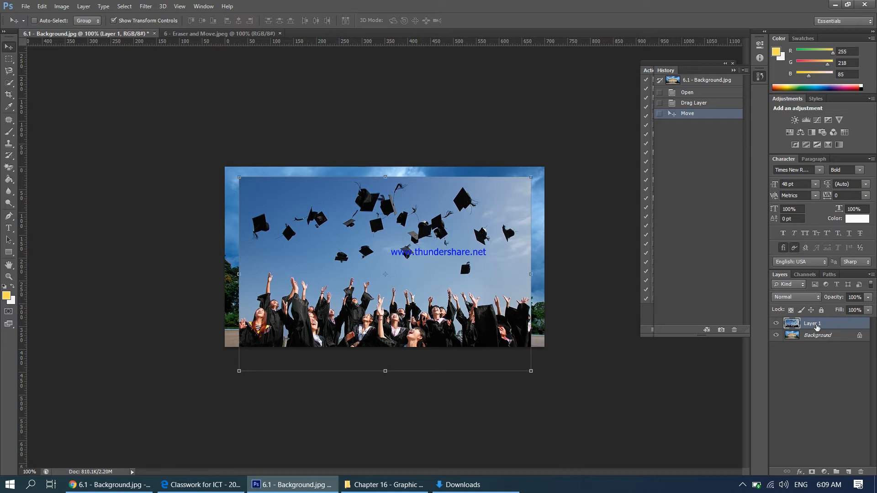
Erase the main sky areas of the graduates layer with the Magic Eraser, including the upper-left and right portions.
left_click(10, 169)
left_click(54, 183)
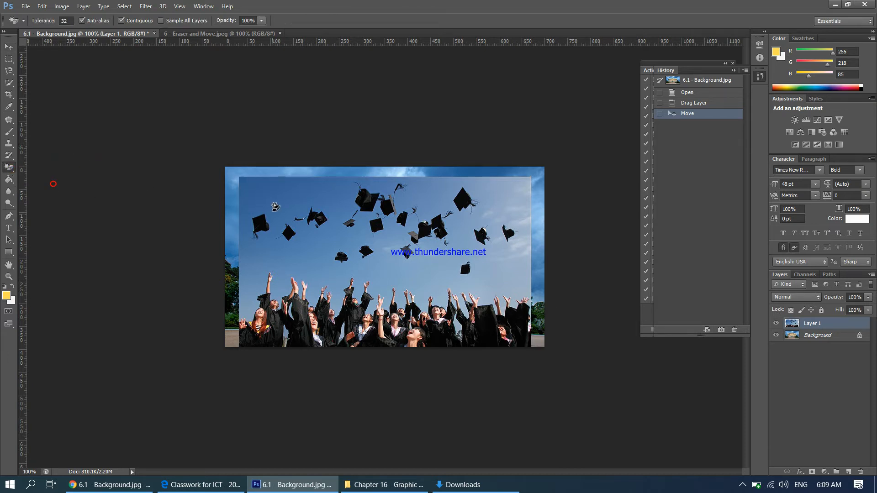
left_click(317, 263)
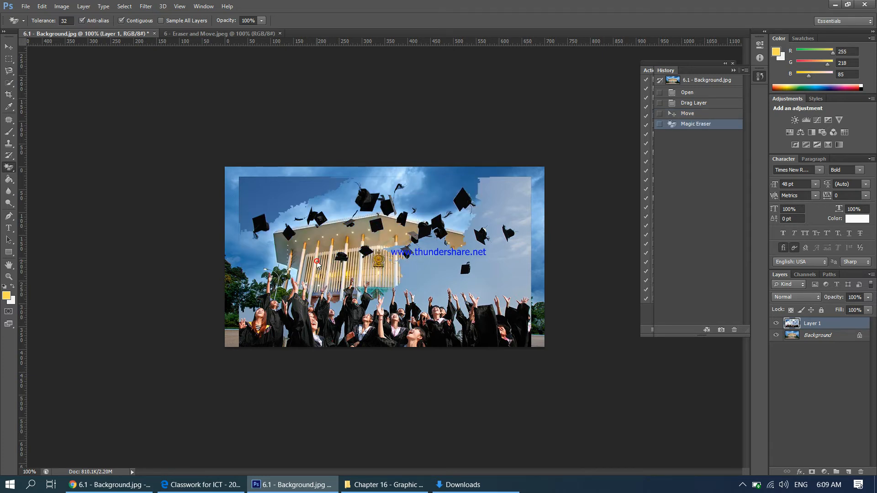
left_click(257, 186)
left_click(495, 270)
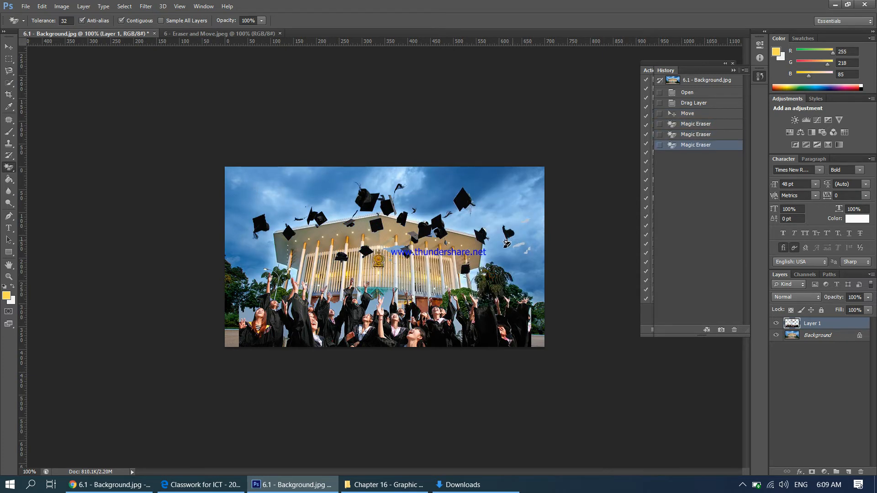
Remove the leftover sky patches between the graduates' heads and raised arms with the Magic Eraser.
left_click(388, 299)
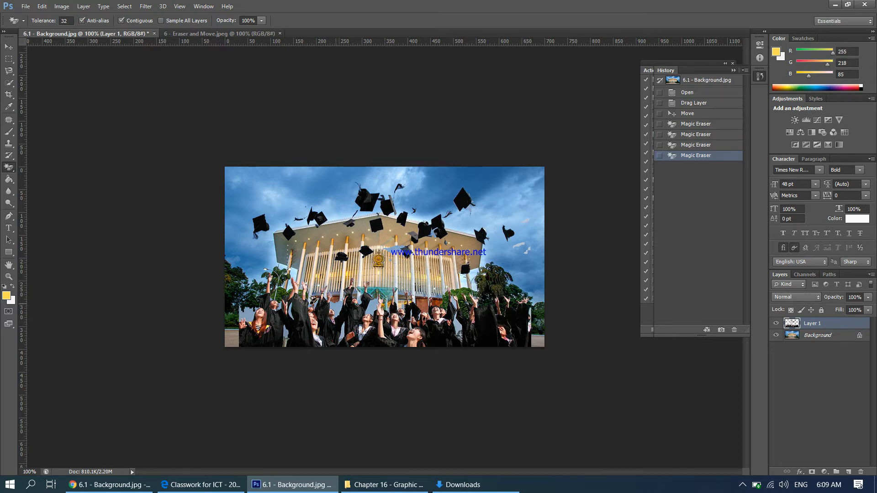
left_click(337, 310)
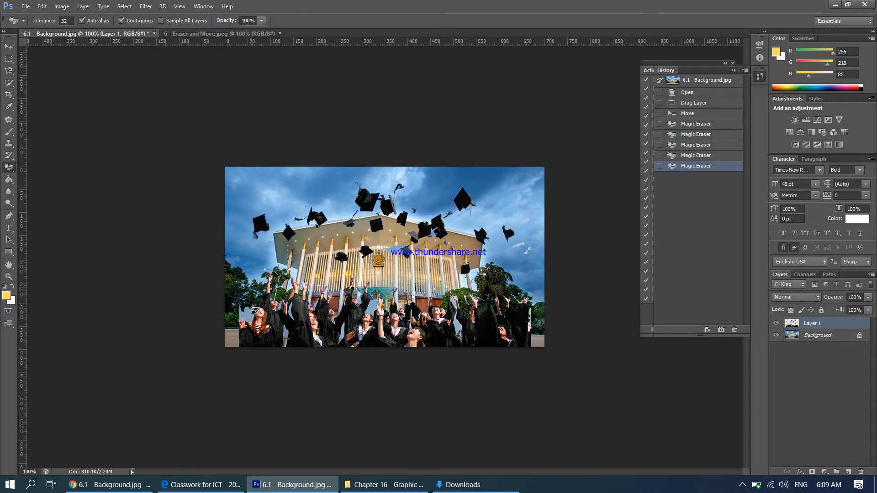
left_click(247, 313)
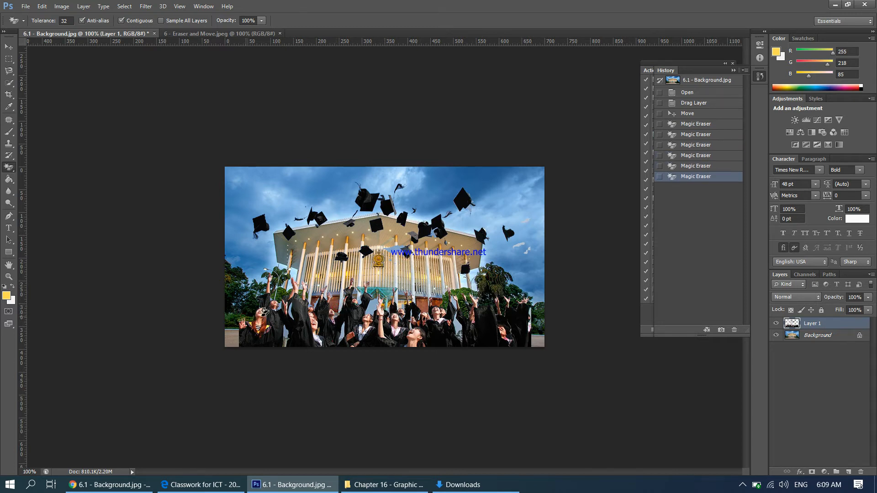
left_click(373, 303)
left_click(458, 330)
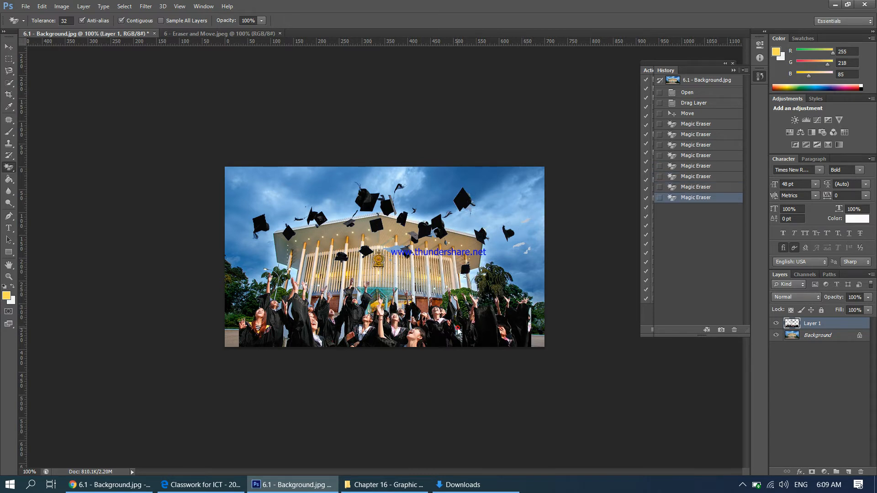
left_click(456, 299)
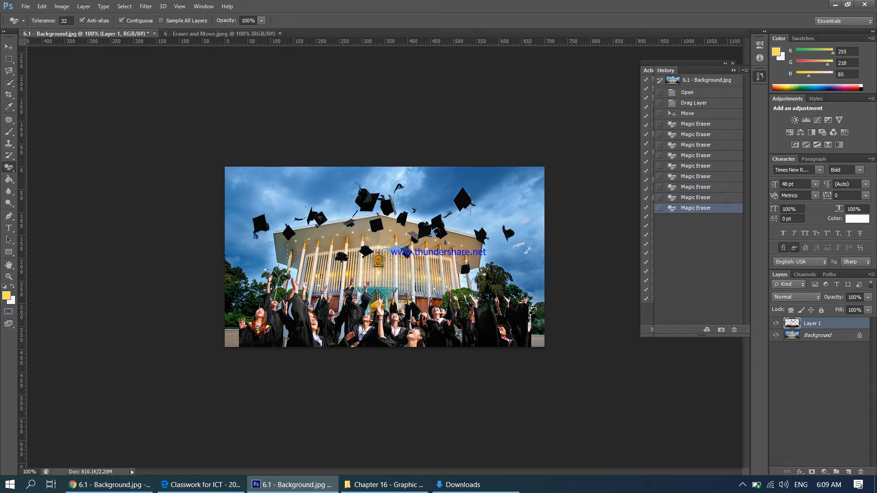
Erase the remaining light pixels along the right edge of the graduates layer with the Magic Eraser.
left_click(531, 311)
left_click(530, 322)
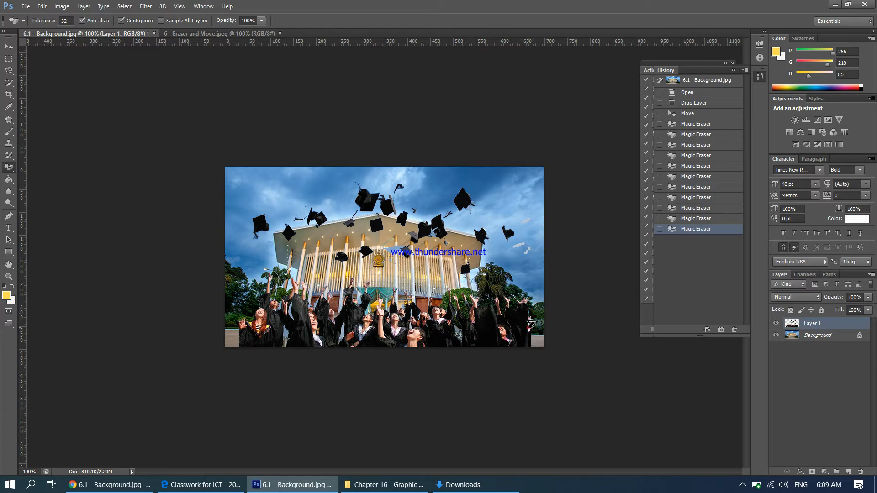
left_click(529, 325)
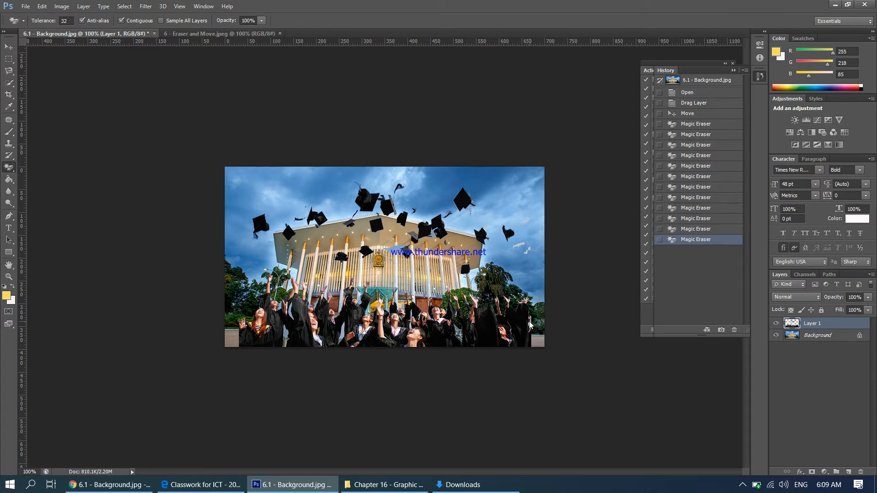
left_click(530, 323)
left_click(531, 318)
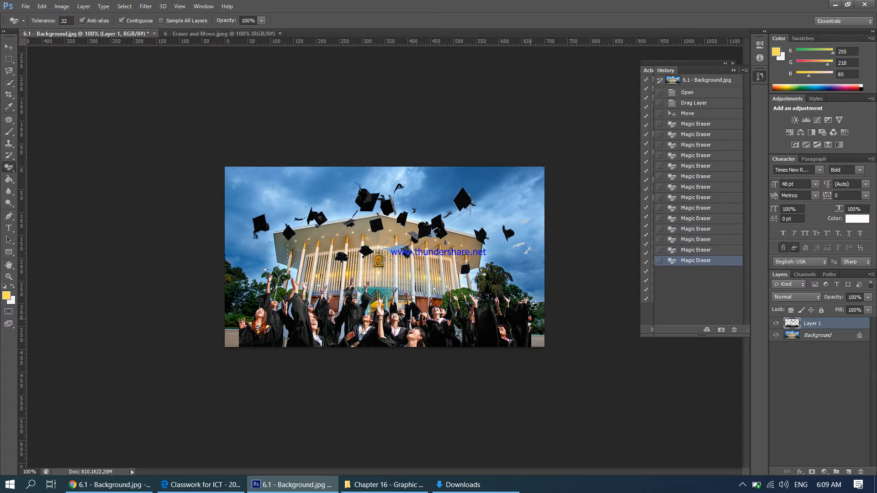
Clear the cloud remnants beside the rightmost caps and the last sky fragments among the caps and graduates with the Magic Eraser.
left_click(528, 249)
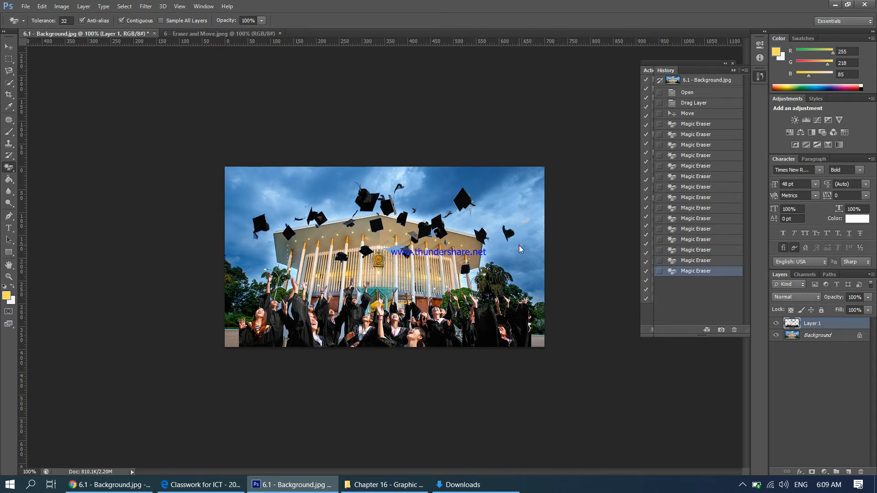
left_click(519, 245)
left_click(529, 225)
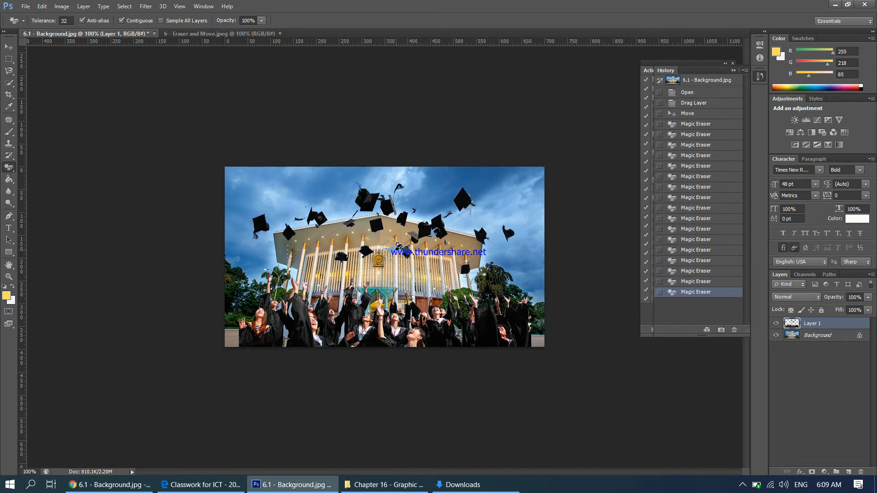
left_click(394, 242)
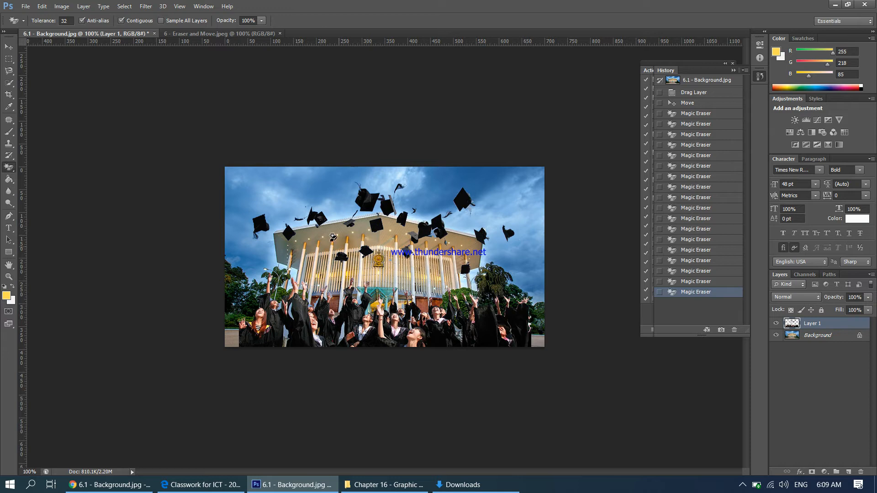
left_click(431, 228)
left_click(291, 304)
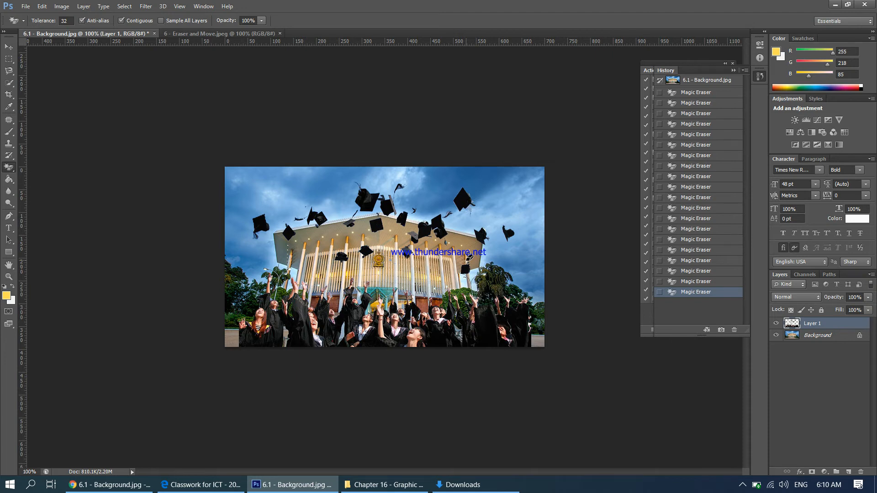
Free-transform the graduates layer and move it up until its lower edge meets the bottom of the canvas.
left_click(9, 47)
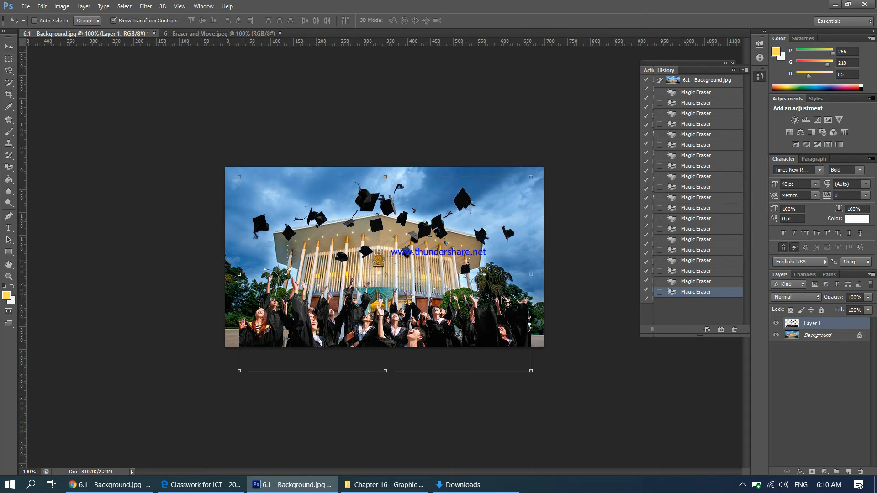
key("ctrl+t")
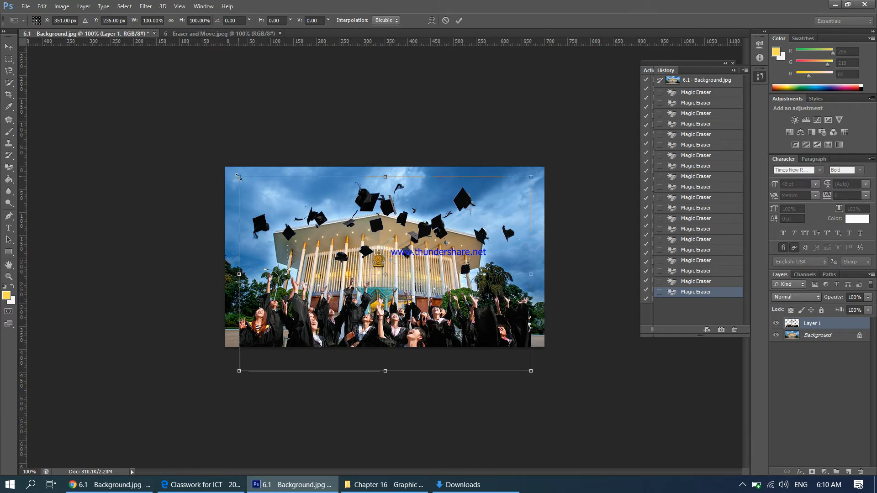
left_click_drag(359, 301, 357, 278)
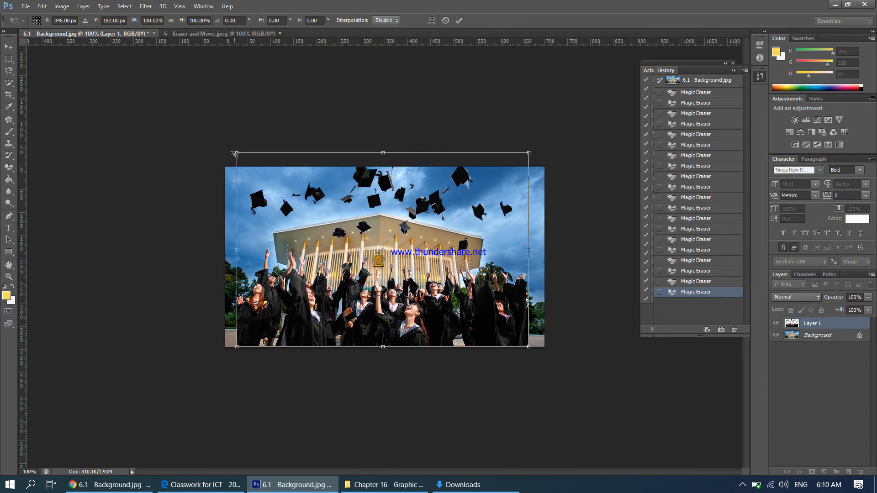
Scale the graduates layer down to fit in front of the building and centre it on the entrance along the canvas bottom.
left_click_drag(235, 153, 292, 189)
left_click_drag(519, 196, 487, 221)
left_click_drag(465, 329, 451, 329)
left_click_drag(281, 215, 291, 222)
left_click_drag(475, 224, 458, 240)
key("Return")
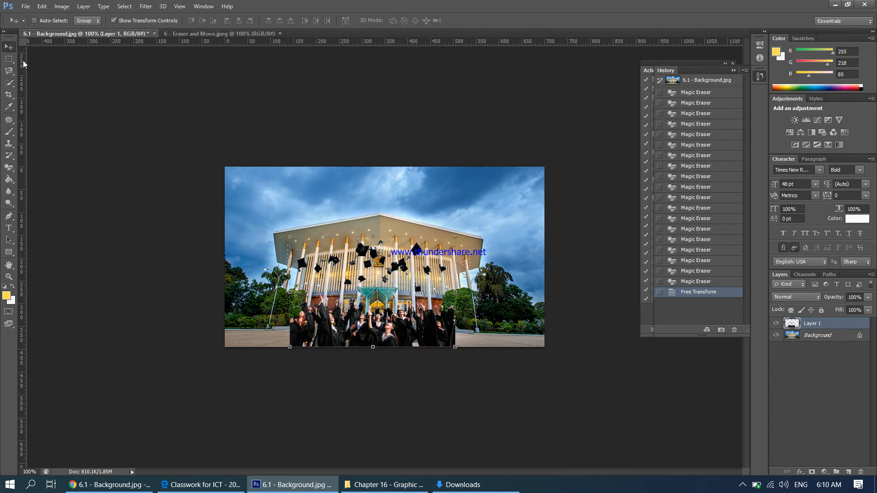
left_click_drag(381, 323, 385, 322)
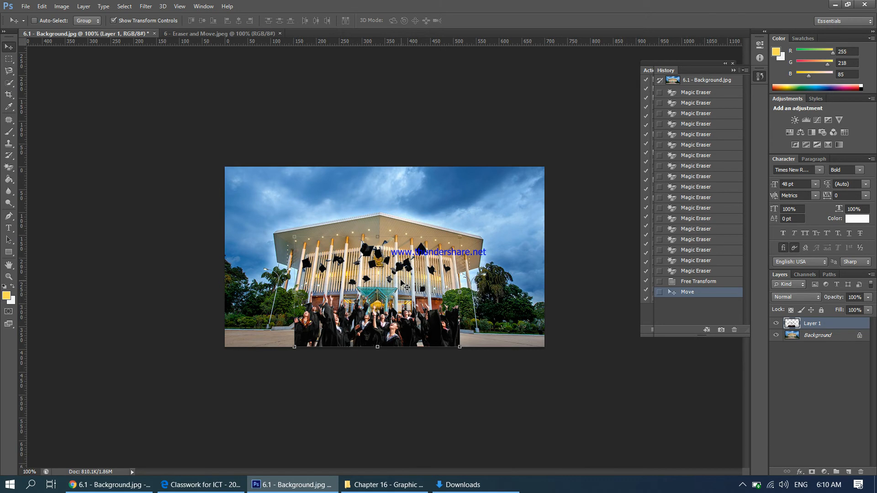
Save the composite in the Downloads folder as "Activity 6" in Photoshop PSD format with Maximize Compatibility on.
left_click(25, 7)
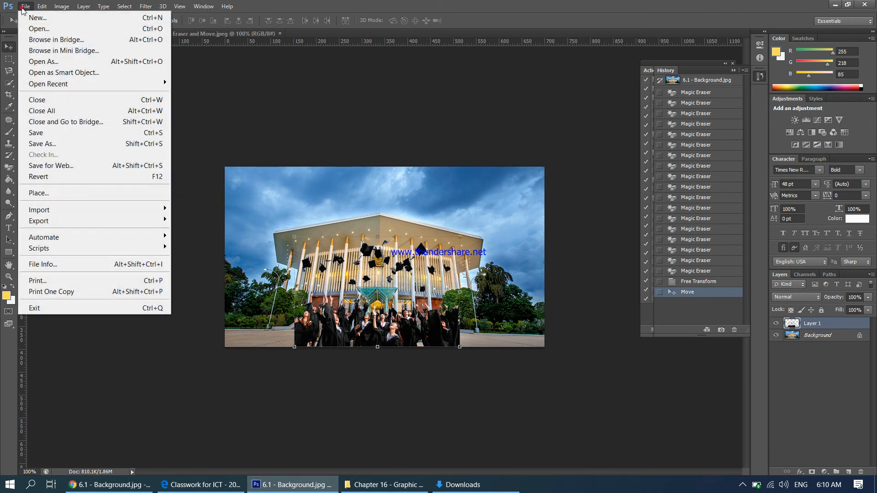
left_click(50, 143)
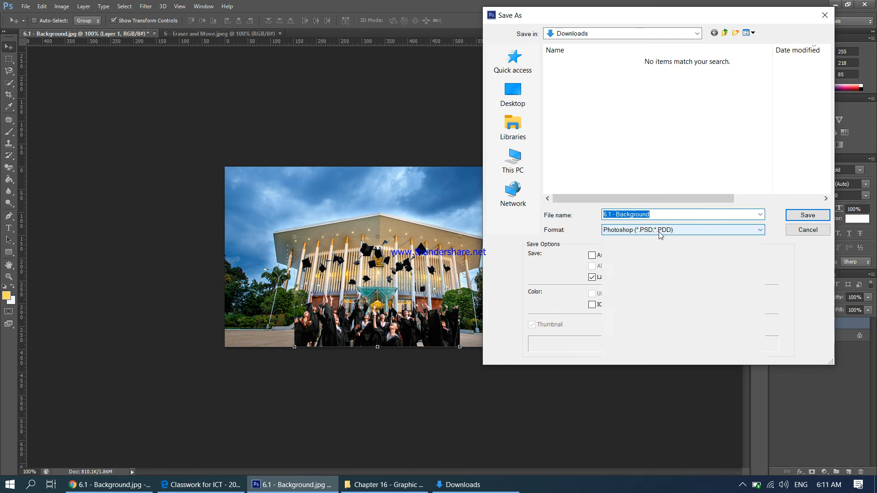
left_click(659, 234)
left_click(677, 215)
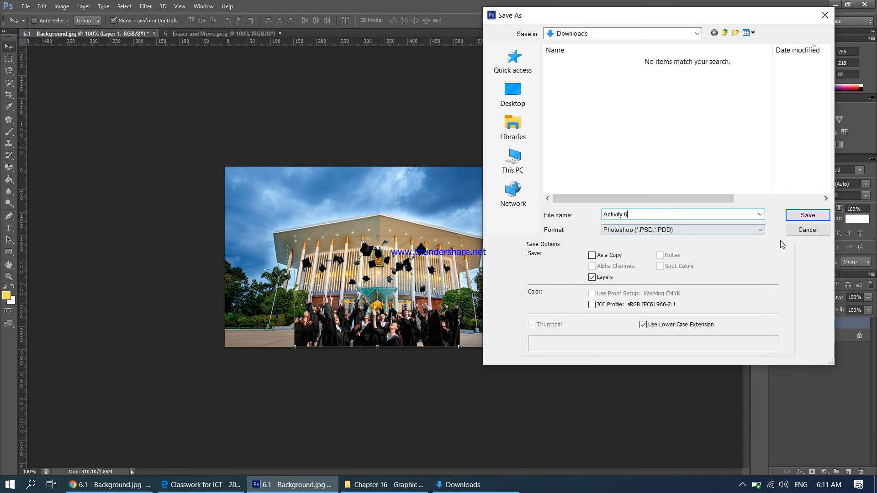
left_click(808, 215)
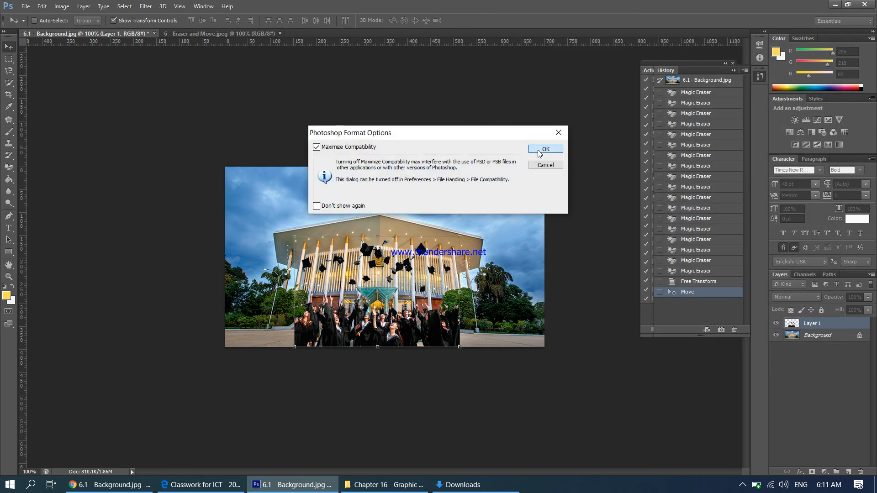
left_click(545, 149)
Save a JPEG version of Activity 6 in Downloads at Maximum quality 10 with the Baseline ("Standard") format option.
left_click(26, 6)
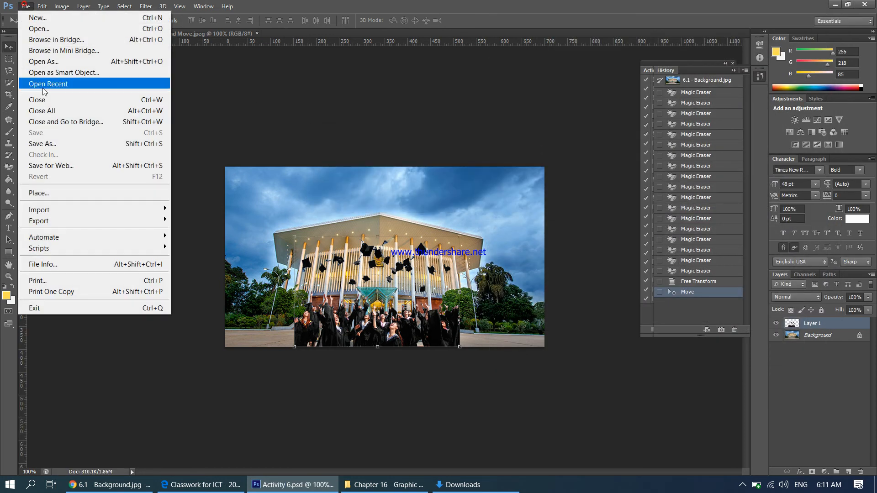
left_click(47, 144)
left_click(648, 230)
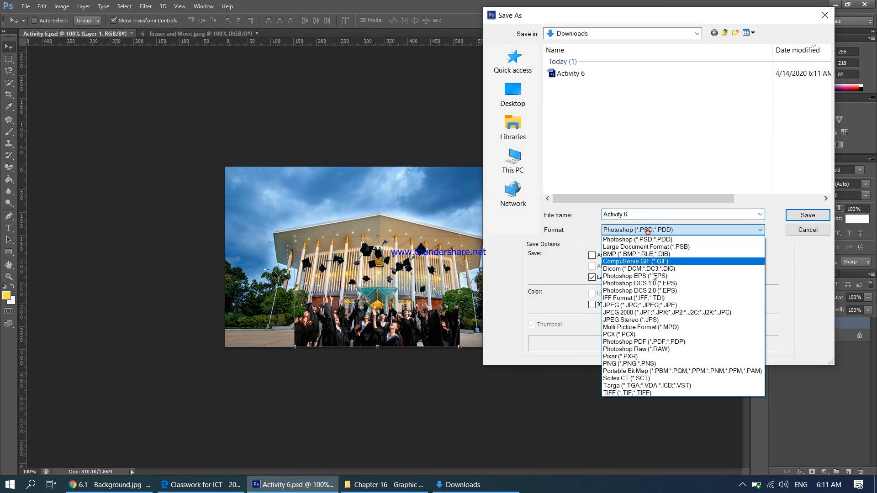
left_click(654, 305)
left_click(808, 214)
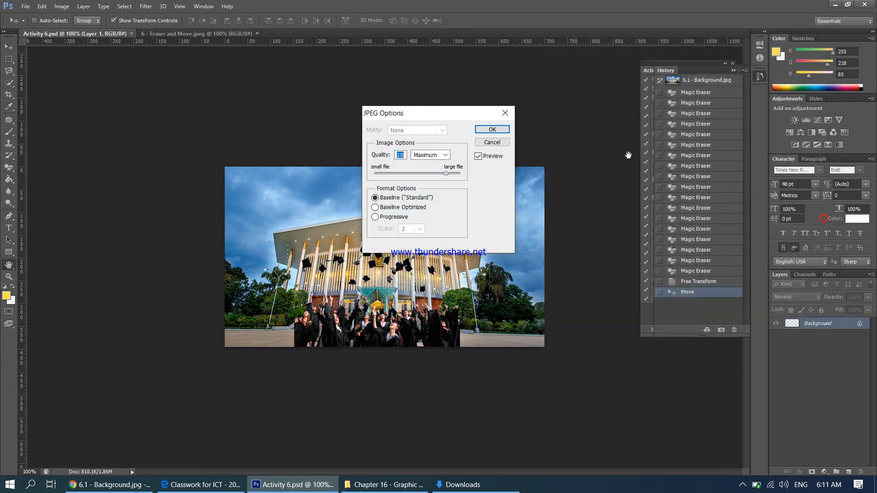
left_click(490, 130)
Switch to the Downloads folder in File Explorer and check the saved Activity 6 PSD and JPG files.
left_click(459, 485)
left_click(309, 363)
left_click(131, 150)
left_click(134, 137)
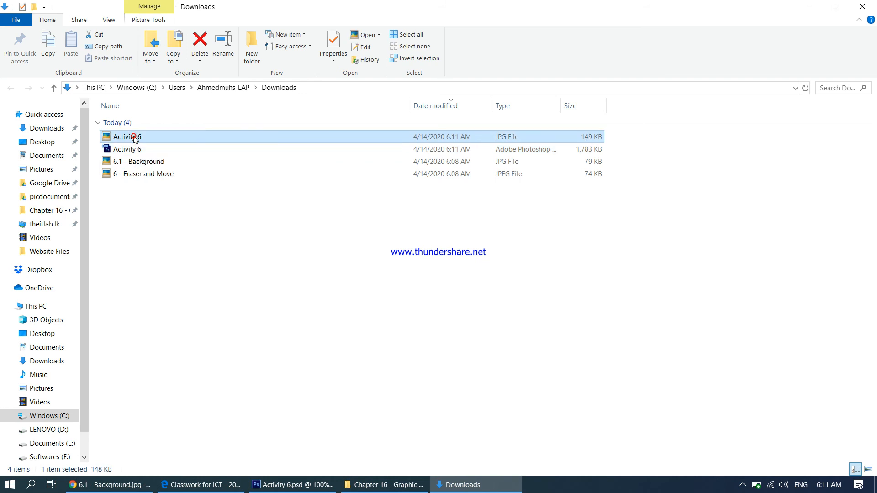
Switch to Chrome, close the 6.1 - Background.jpg tab and its preview, and return to the Eraser and Move Tool assignment page.
left_click(128, 488)
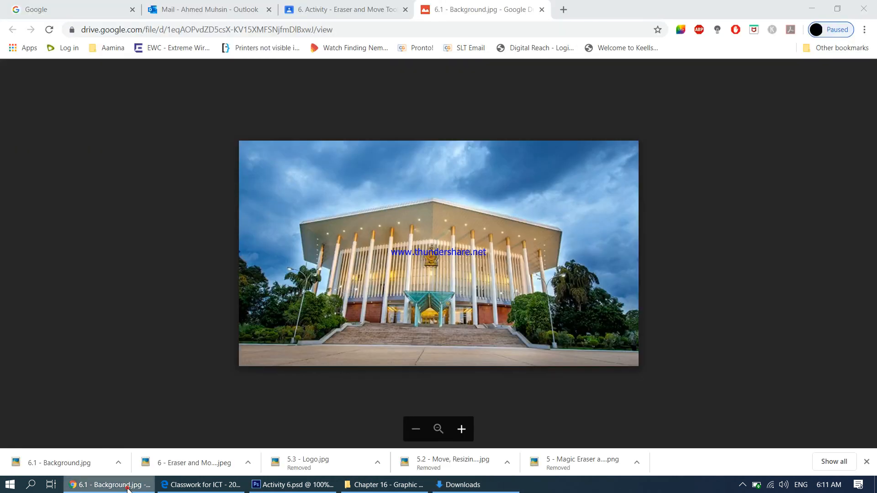
left_click(542, 9)
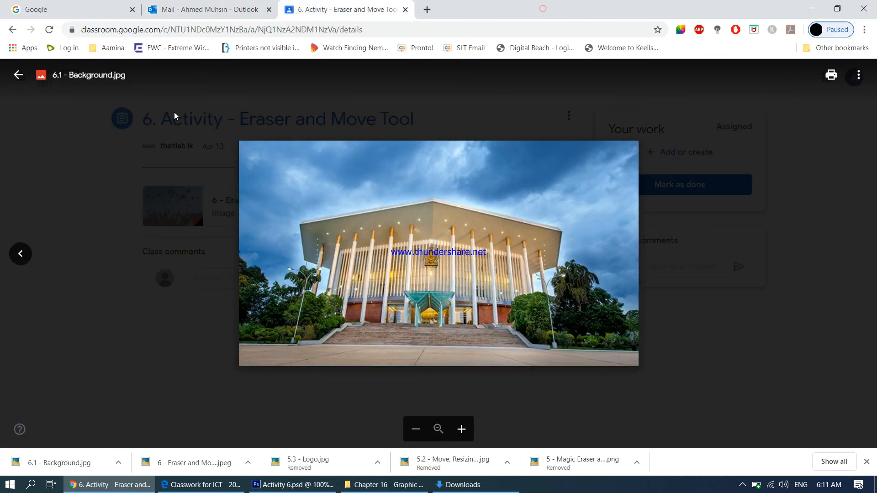
left_click(18, 75)
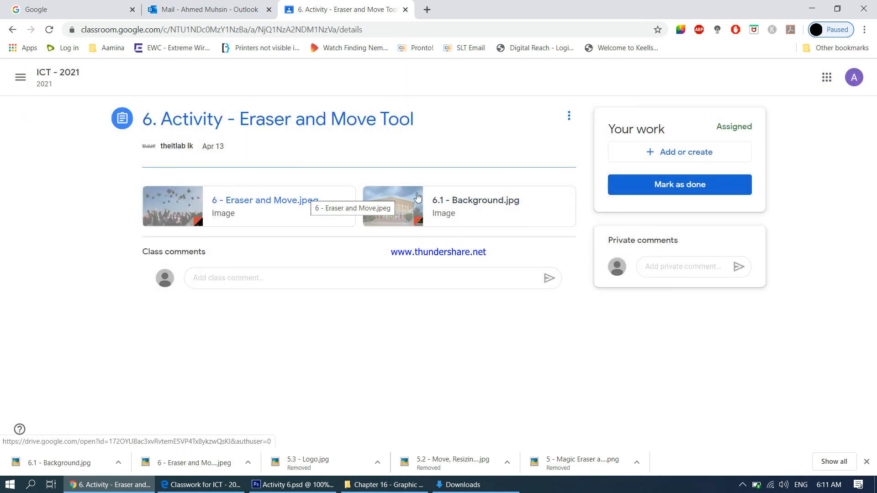
Attach Activity 6.jpg and Activity 6.psd from Downloads to the assignment work and start the upload.
left_click(661, 157)
left_click(641, 216)
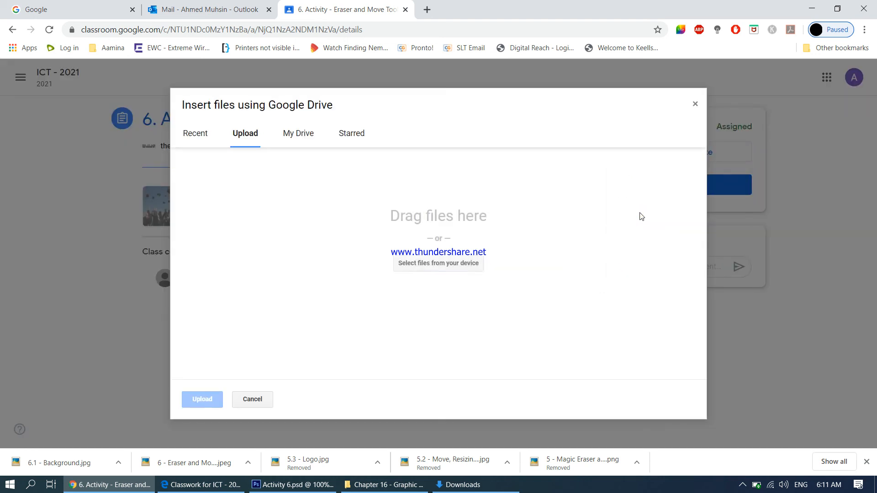
left_click(451, 266)
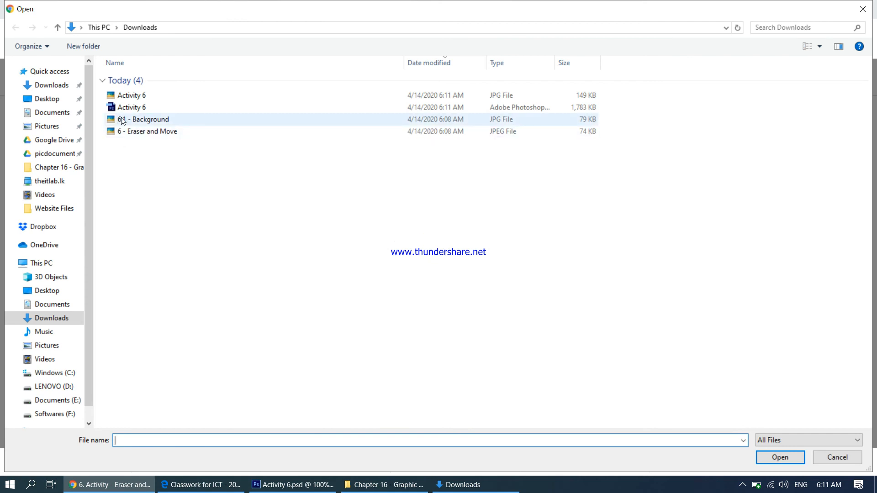
left_click(123, 108)
left_click(126, 96, "ctrl")
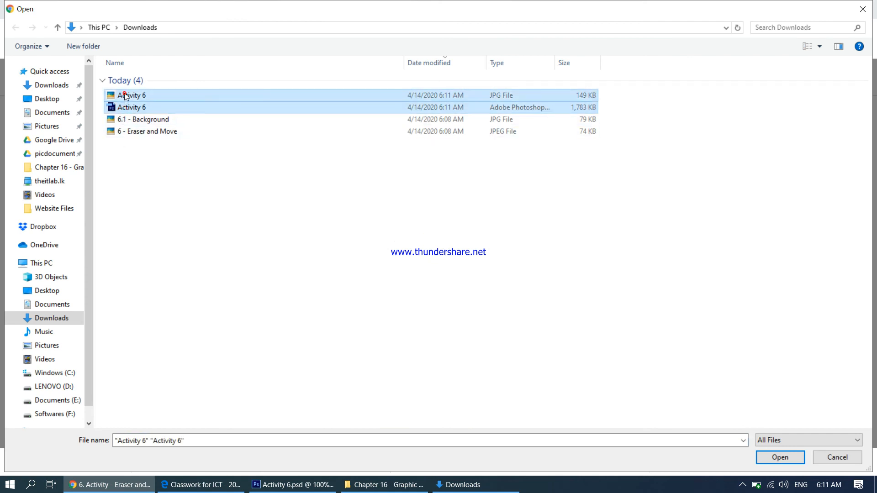
left_click(772, 456)
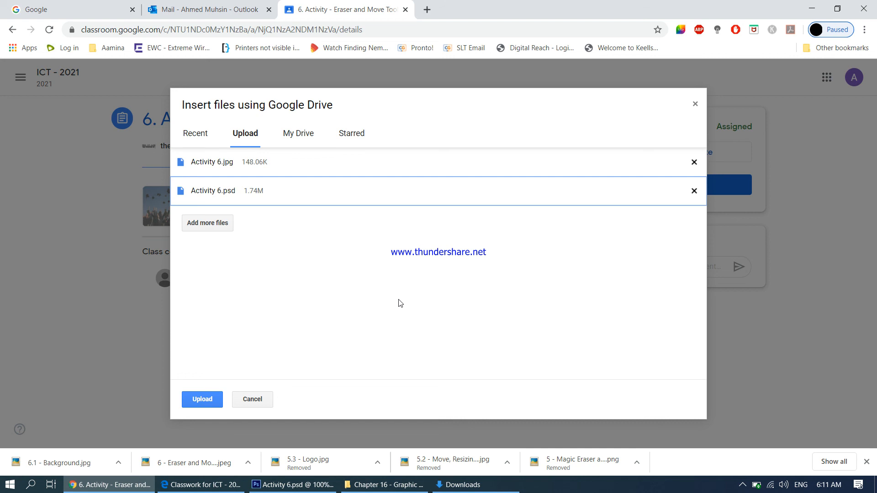
left_click(212, 399)
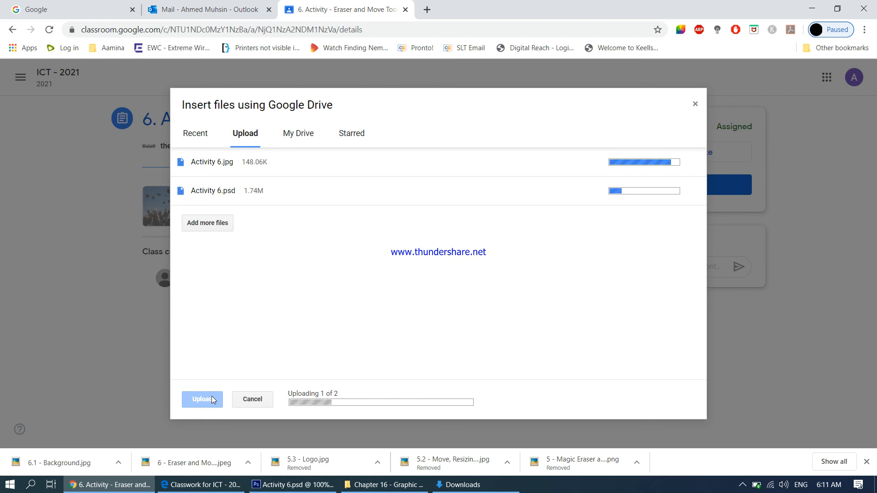